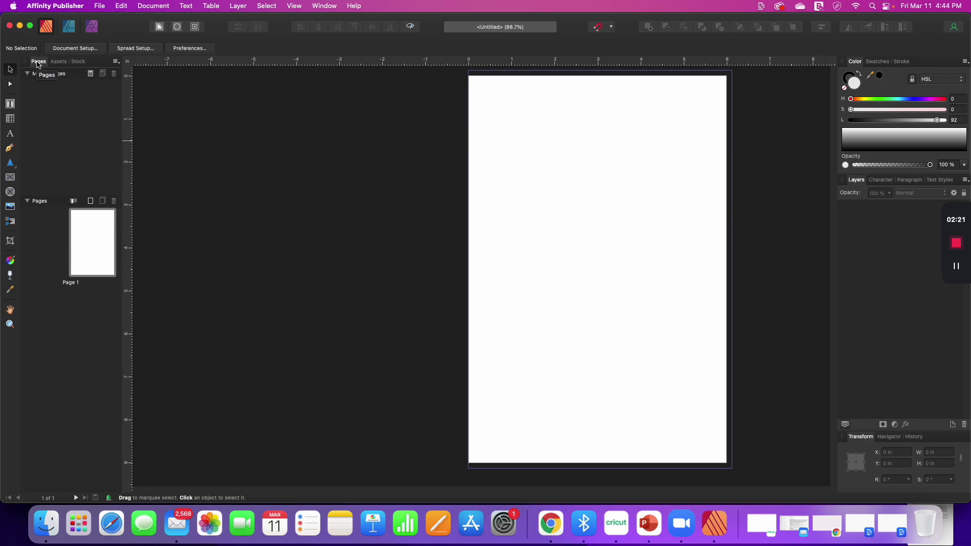
Dock the Pages panel with Color, Swatches and Stroke on the right, and close the Stock and Assets panels
drag(39, 64, 928, 60)
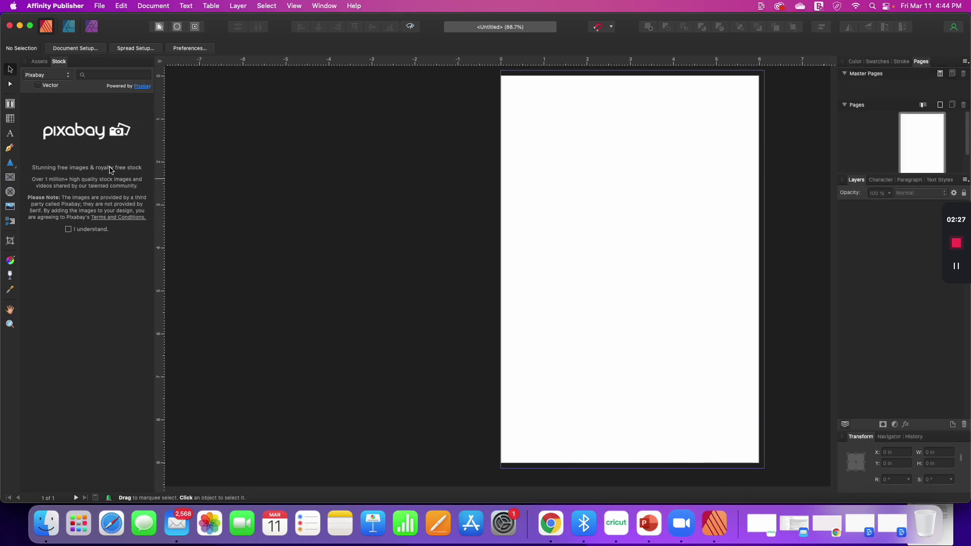
drag(58, 65, 310, 140)
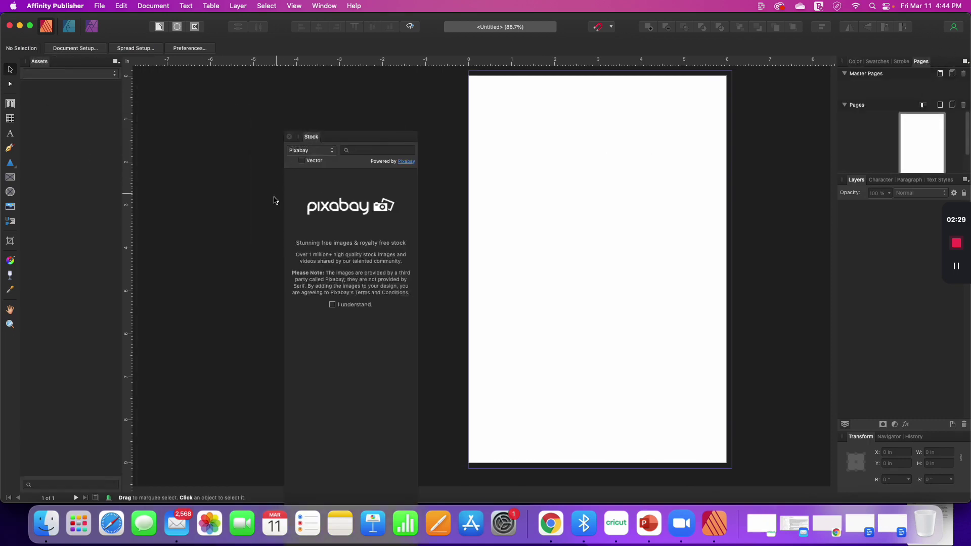
click(290, 140)
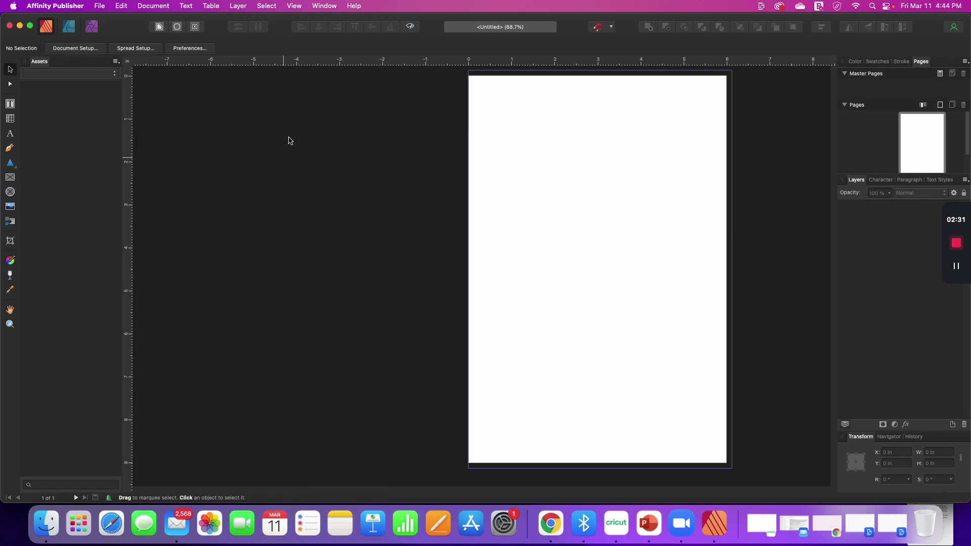
drag(39, 62, 231, 135)
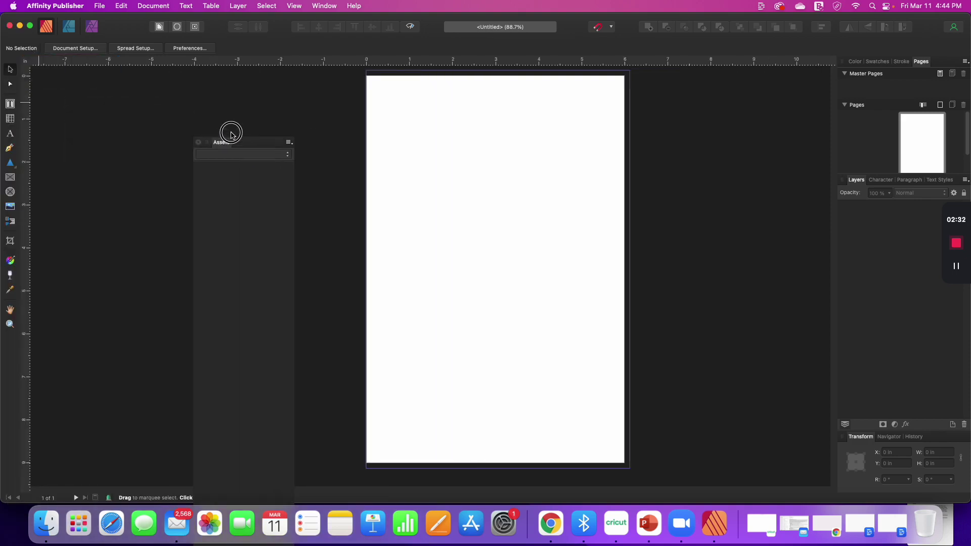
click(199, 145)
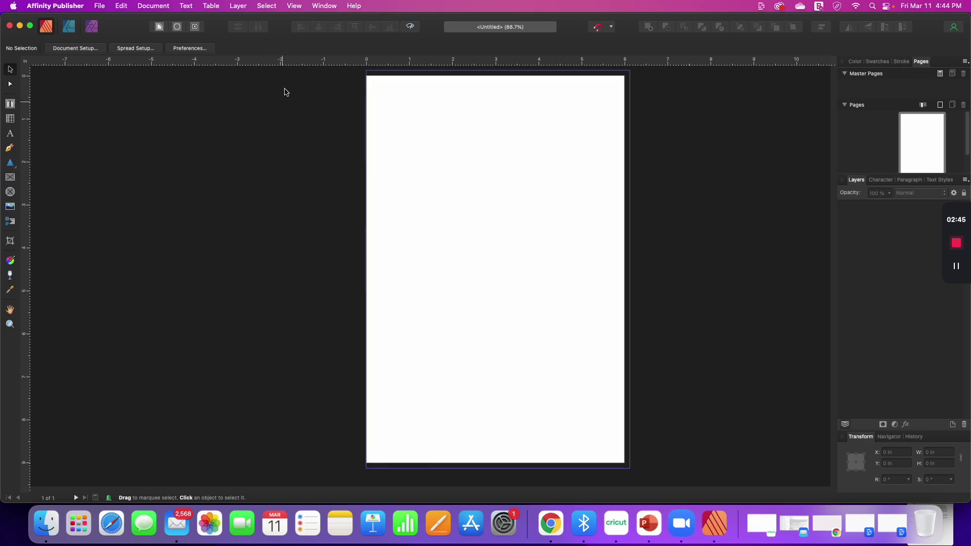
Add the Cat shape tool to the tools panel below Zoom through View > Customize Tools
click(293, 6)
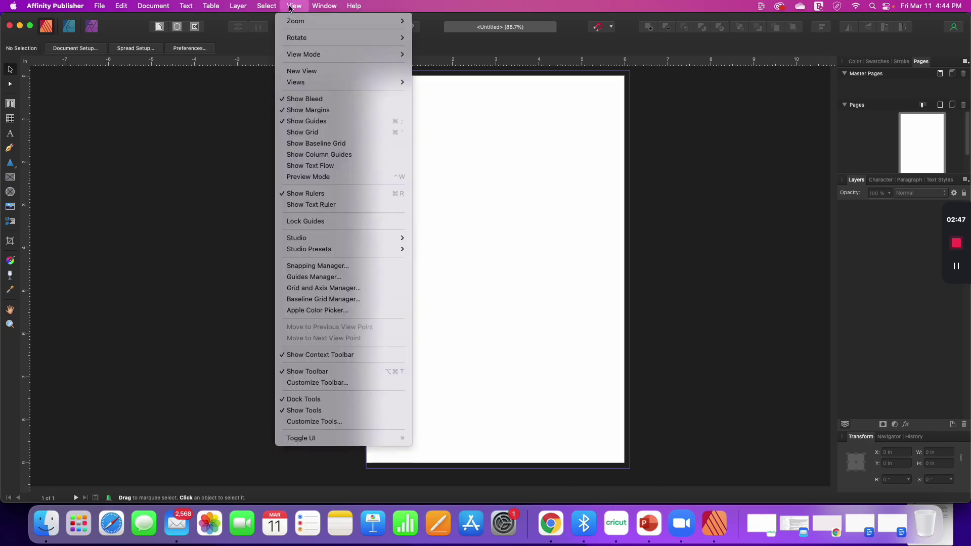
click(307, 424)
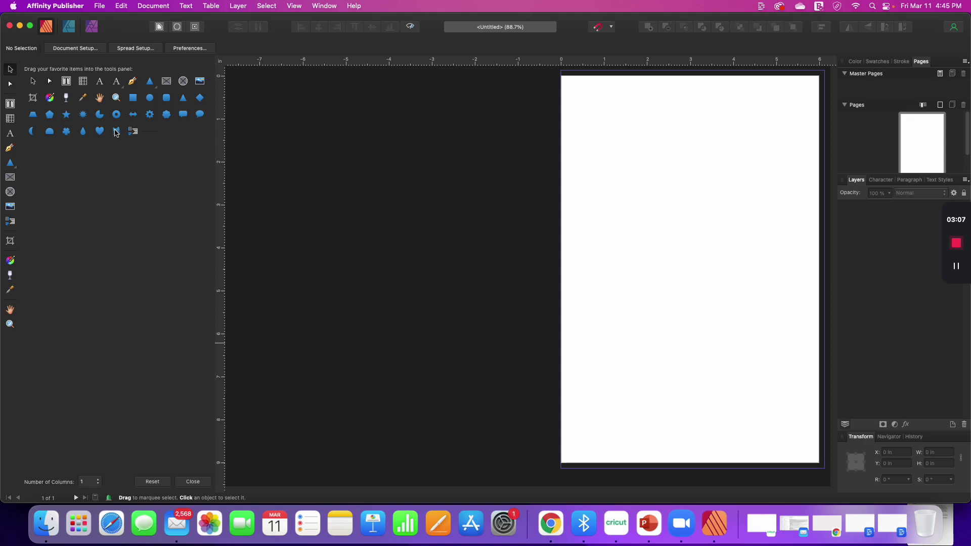
drag(116, 133, 11, 351)
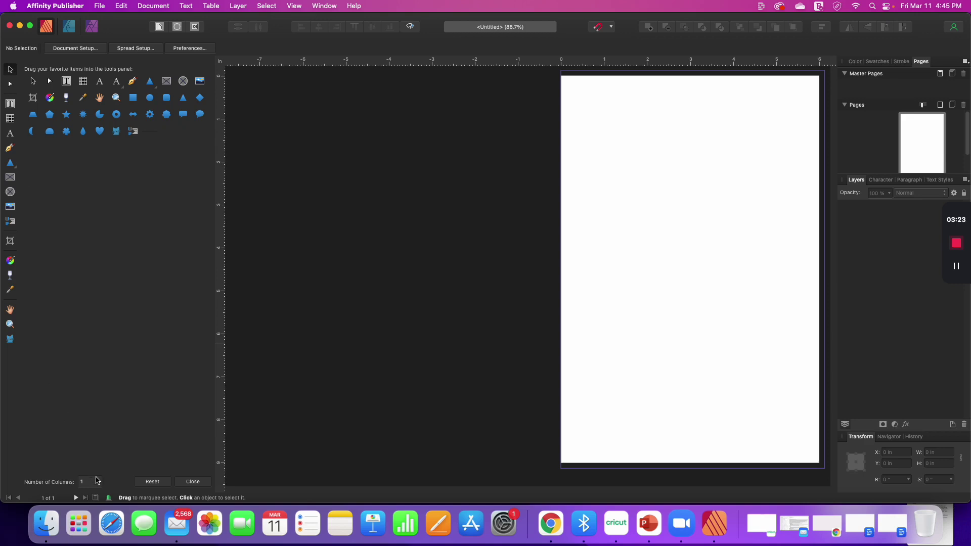
Switch the tools panel to 8 columns, then 3 columns, and move the Picture Frame tool to a new slot
click(97, 481)
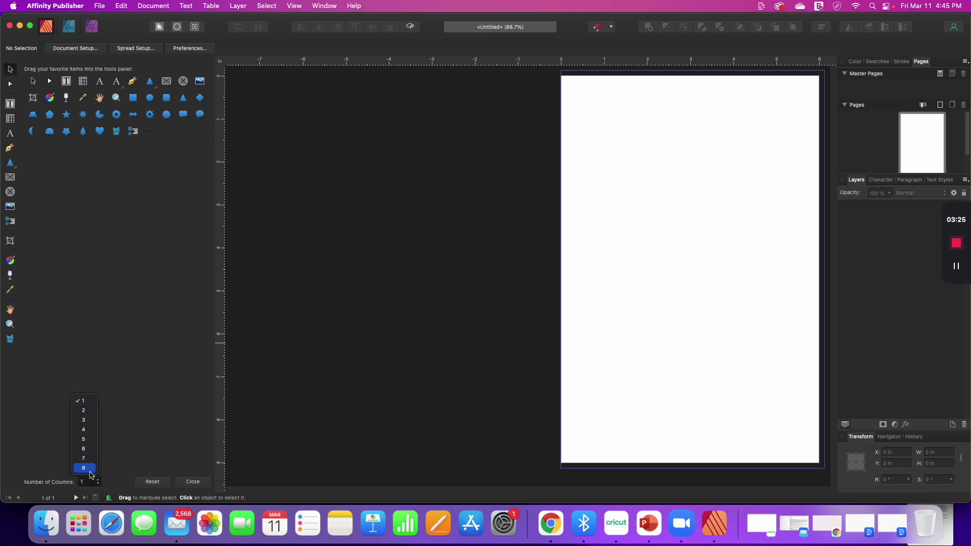
click(83, 468)
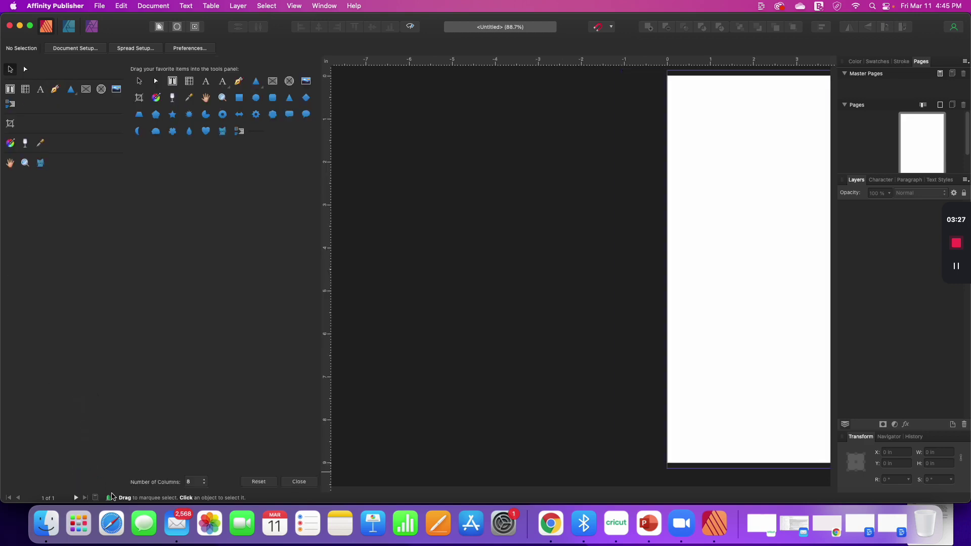
click(204, 483)
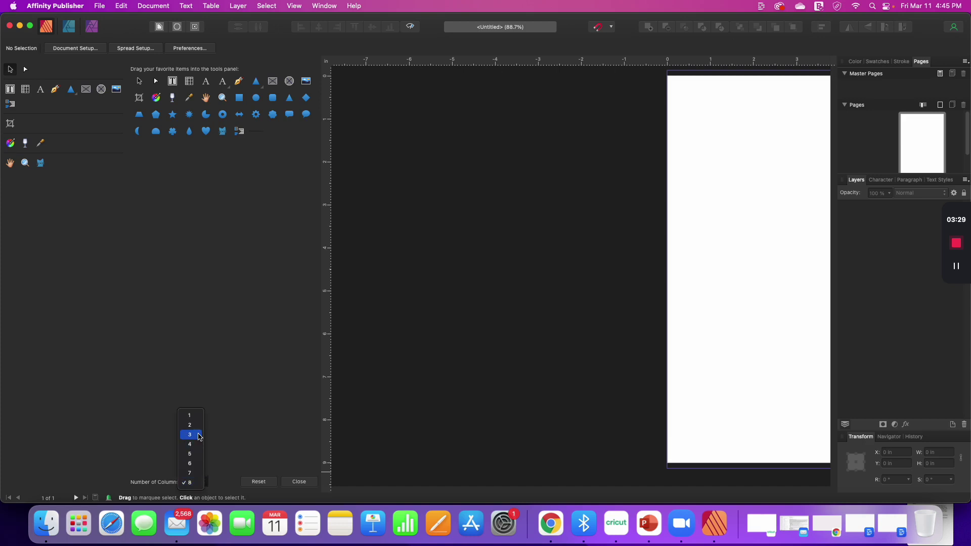
click(189, 435)
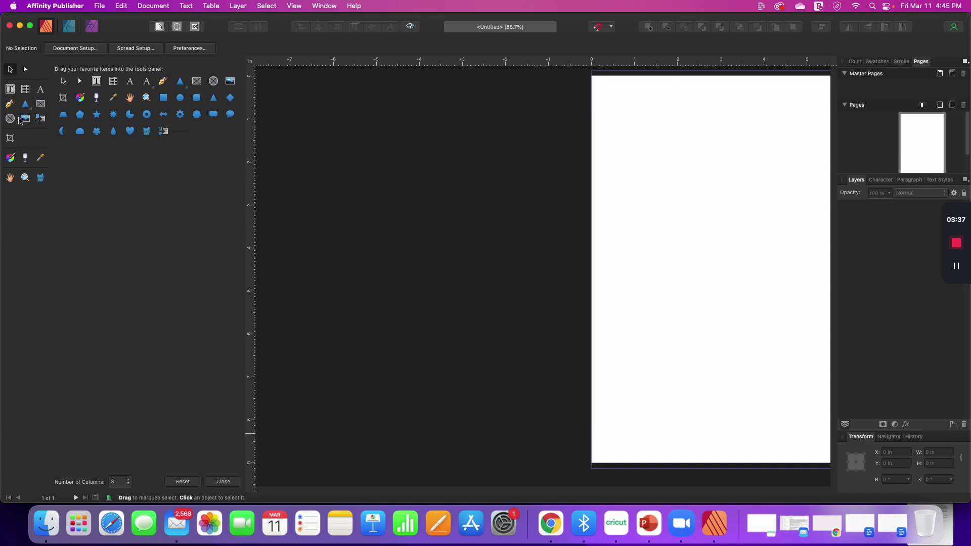
mouse_move(41, 104)
mouse_down()
mouse_move(44, 125)
mouse_move(41, 110)
mouse_move(29, 123)
mouse_move(37, 105)
mouse_move(22, 115)
mouse_move(39, 102)
mouse_move(38, 142)
mouse_move(46, 112)
mouse_move(37, 104)
mouse_move(42, 123)
mouse_move(26, 126)
mouse_move(17, 108)
mouse_move(9, 121)
mouse_move(28, 127)
mouse_move(22, 210)
mouse_move(11, 194)
mouse_move(42, 181)
mouse_move(18, 195)
mouse_move(30, 104)
mouse_move(39, 121)
mouse_up()
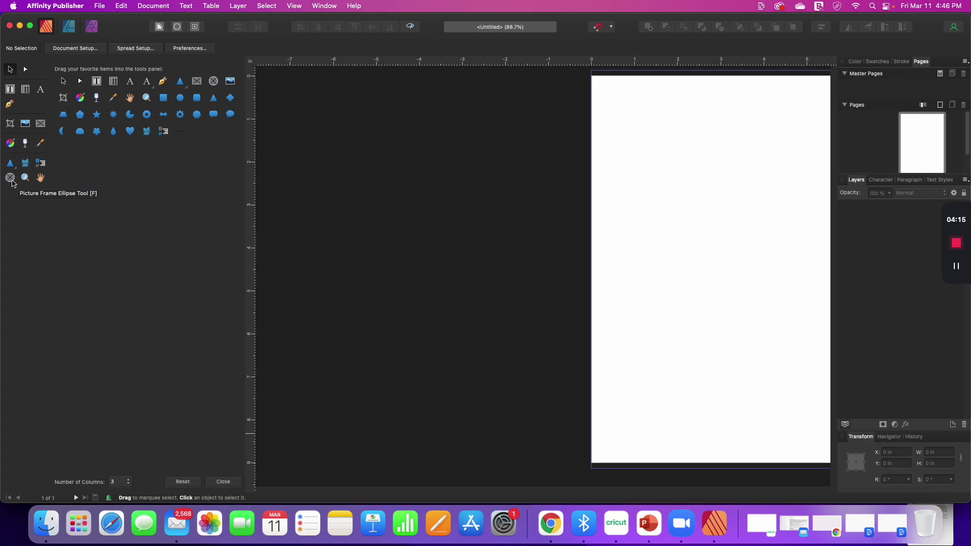
Set the tools panel to 4 columns, reposition the ellipse frame, Zoom and Rectangle tools, and close the palette
click(128, 482)
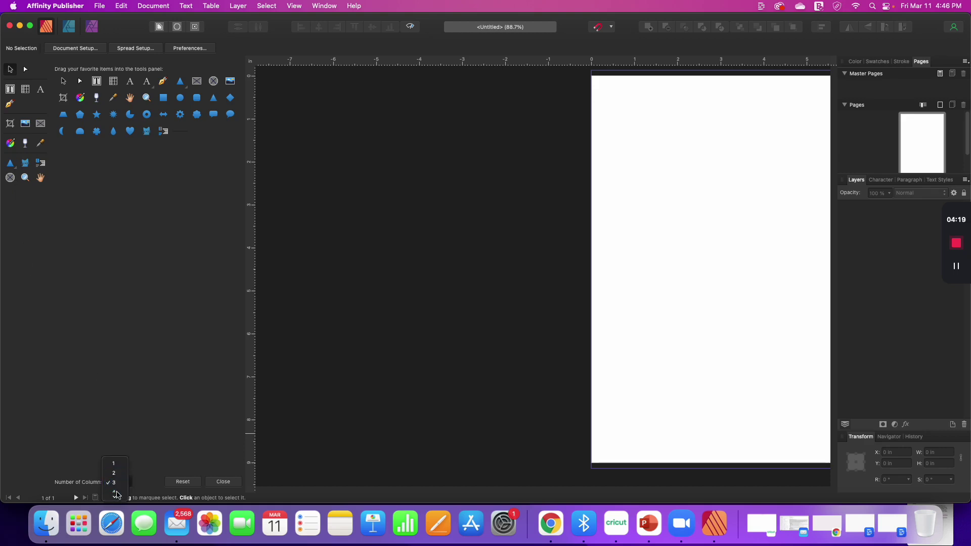
click(116, 492)
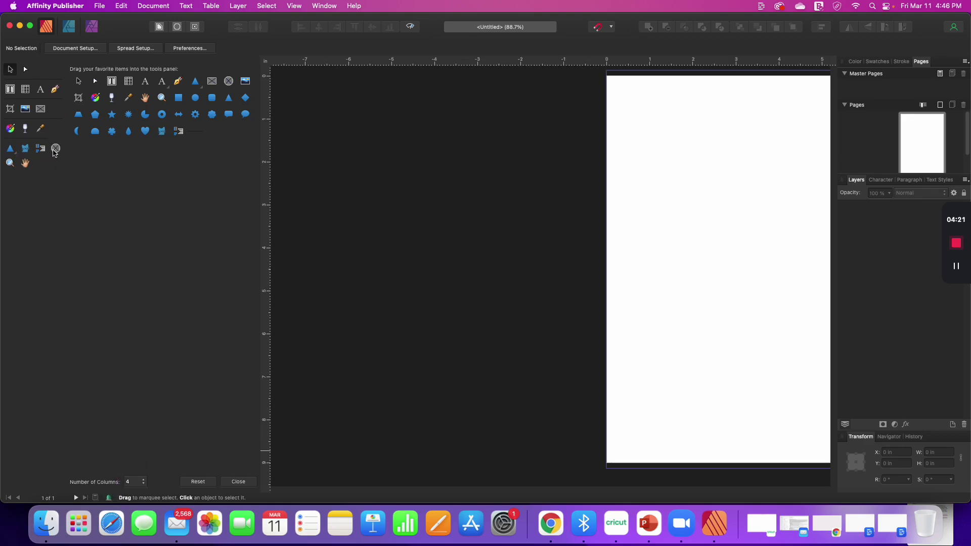
drag(54, 152, 53, 112)
drag(56, 150, 22, 163)
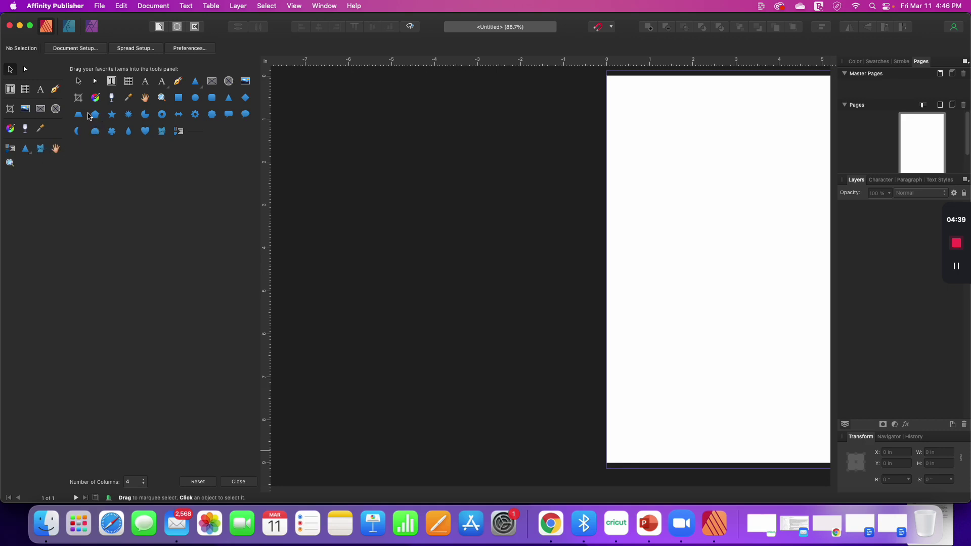
drag(179, 97, 59, 151)
click(240, 483)
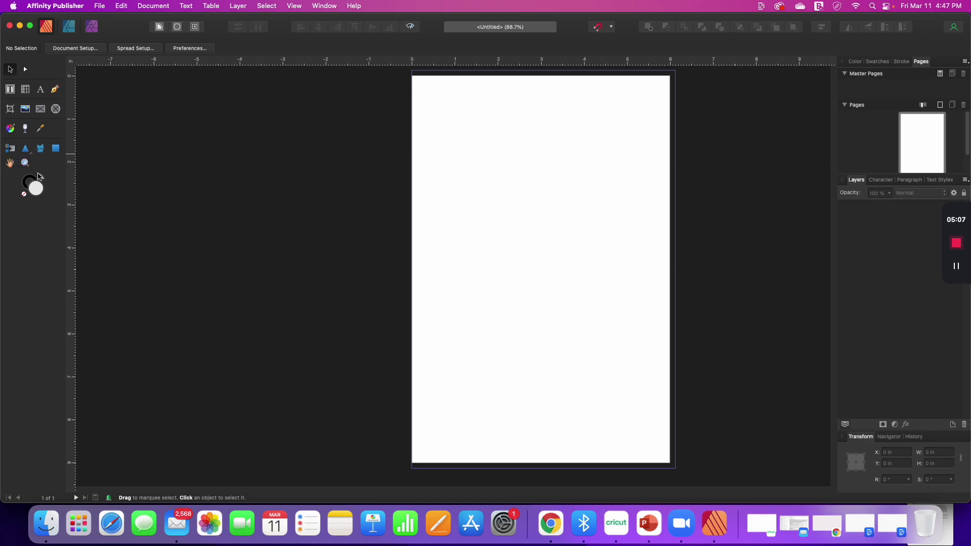
Draw a large cat shape on the page with the Cat tool, then undo and redo it
click(41, 148)
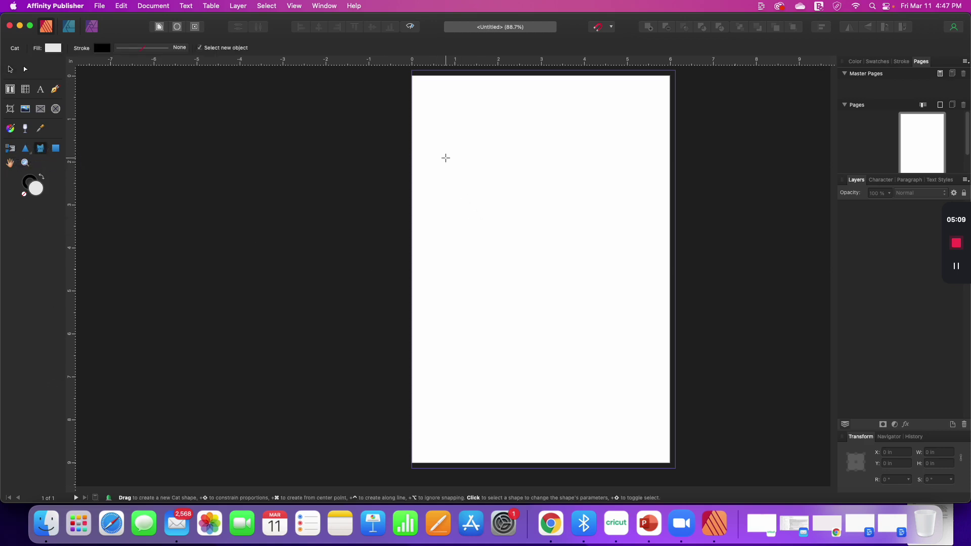
drag(445, 158, 642, 344)
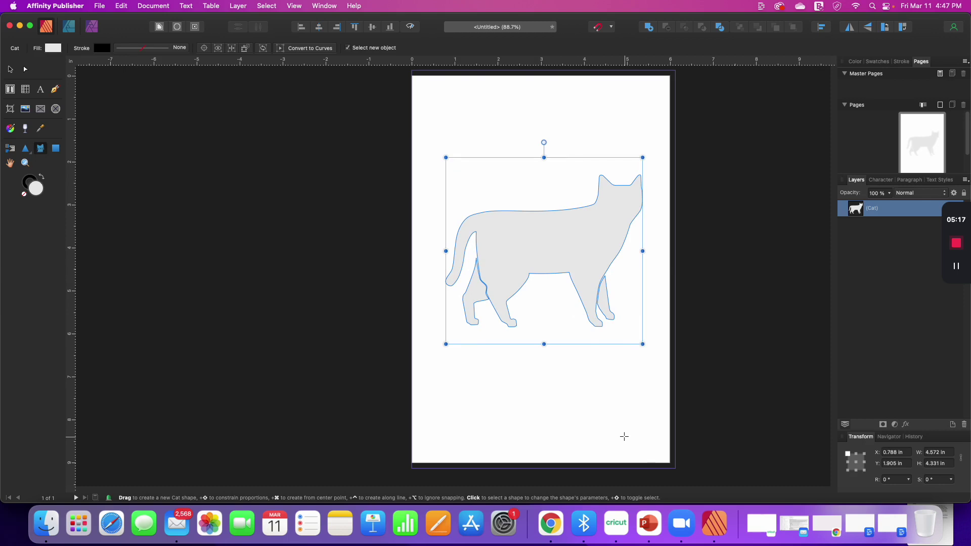
key(Delete)
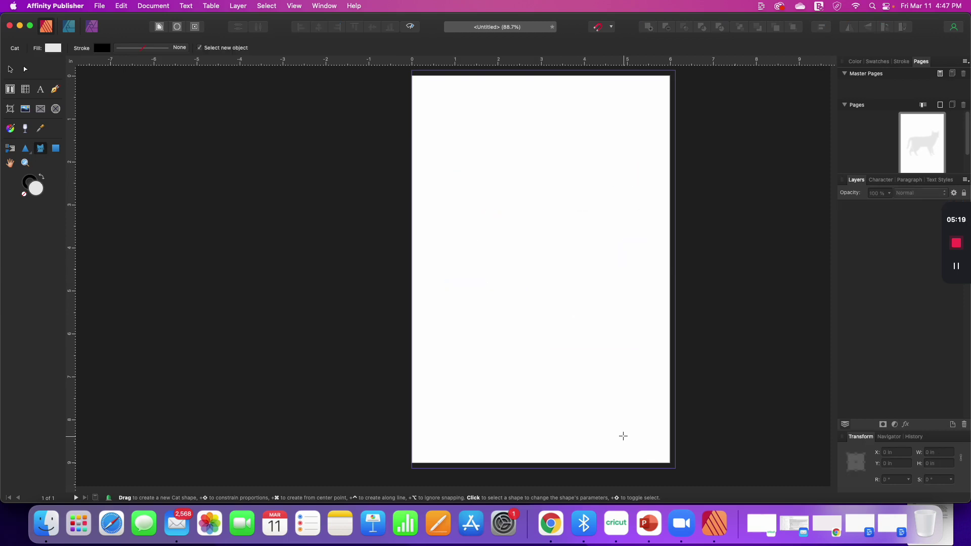
key(super+z)
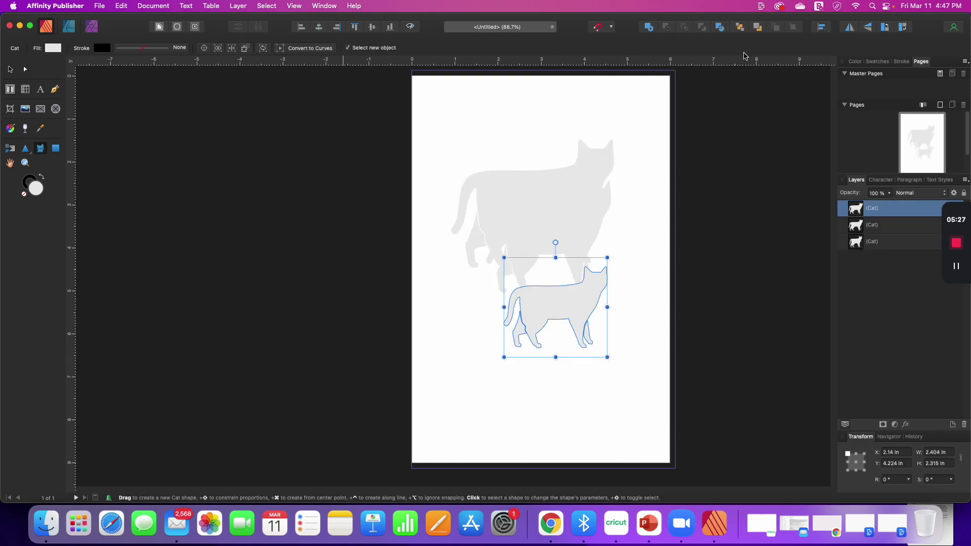
click(294, 6)
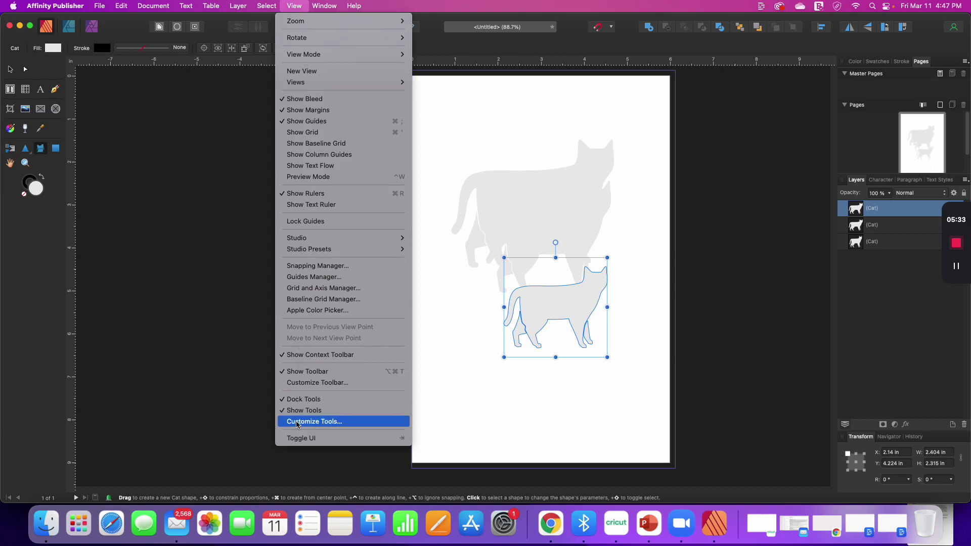
In Customize Toolbar, remove the Align and Geometry groups from the toolbar and put them back
click(319, 385)
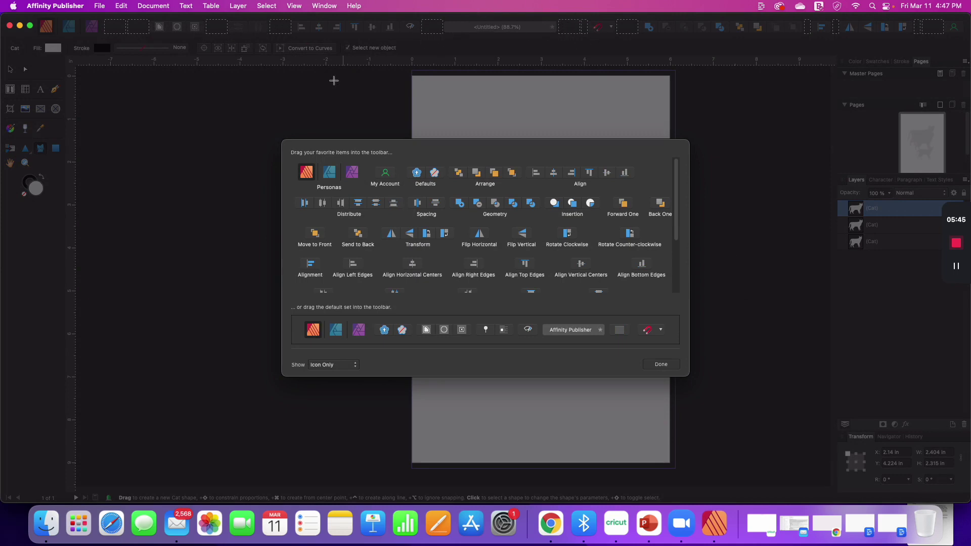
drag(339, 26, 354, 15)
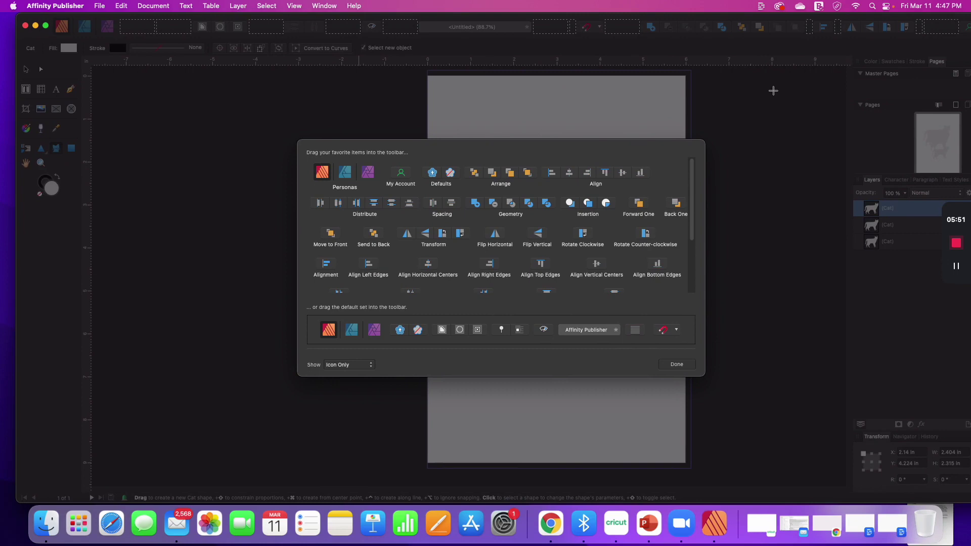
drag(697, 31, 647, 208)
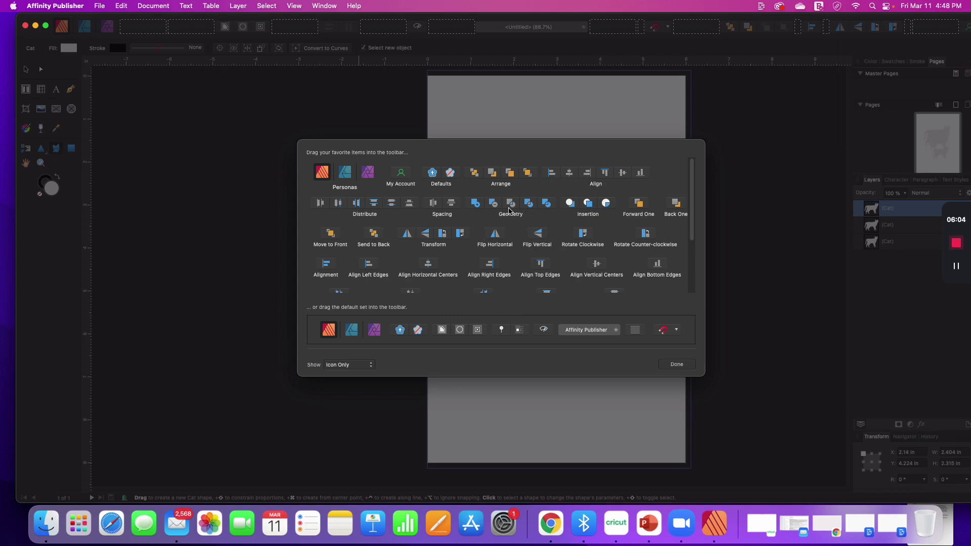
drag(527, 205, 715, 42)
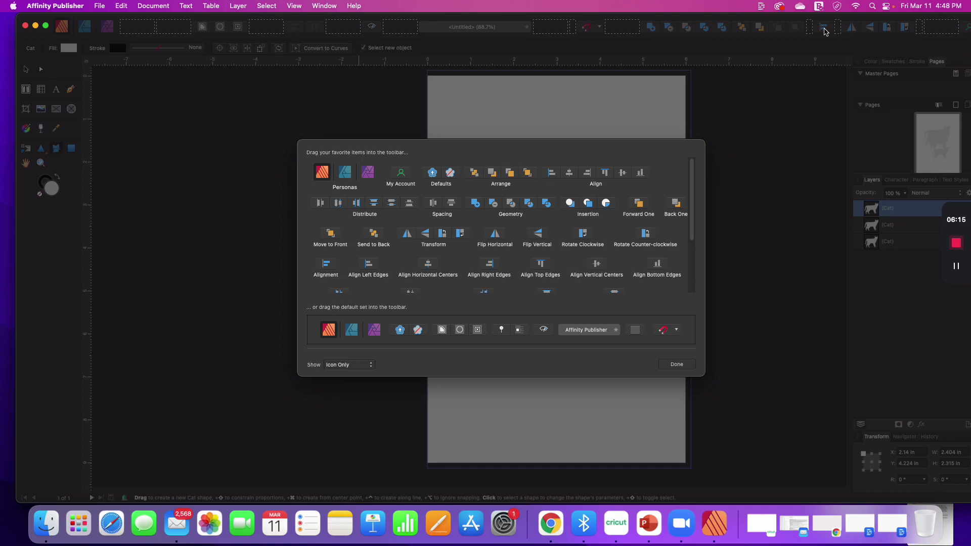
drag(825, 32, 638, 194)
drag(580, 173, 787, 31)
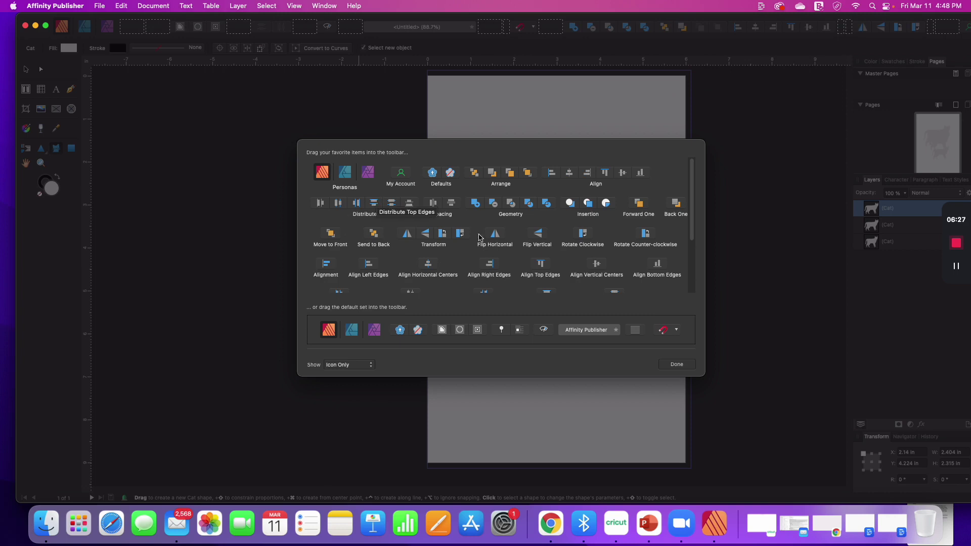
Add Distribute Horizontal Centers and Distribute Vertical Centers to the toolbar
scroll(410, 230, down, 3)
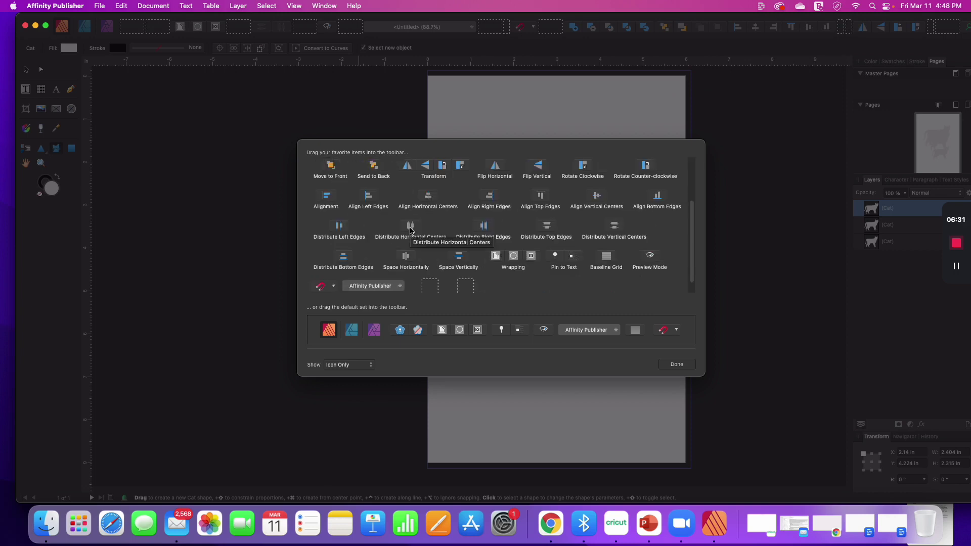
drag(410, 230, 357, 28)
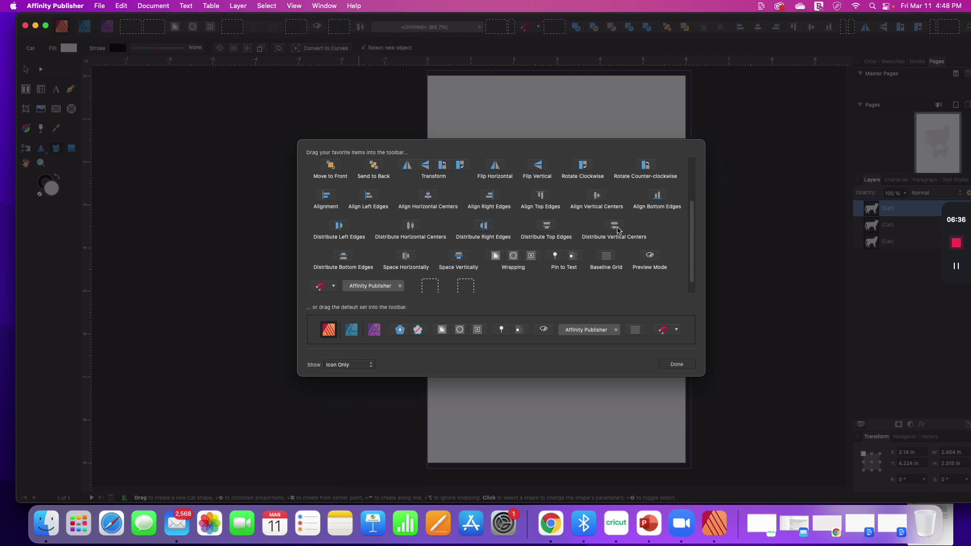
drag(617, 228, 348, 26)
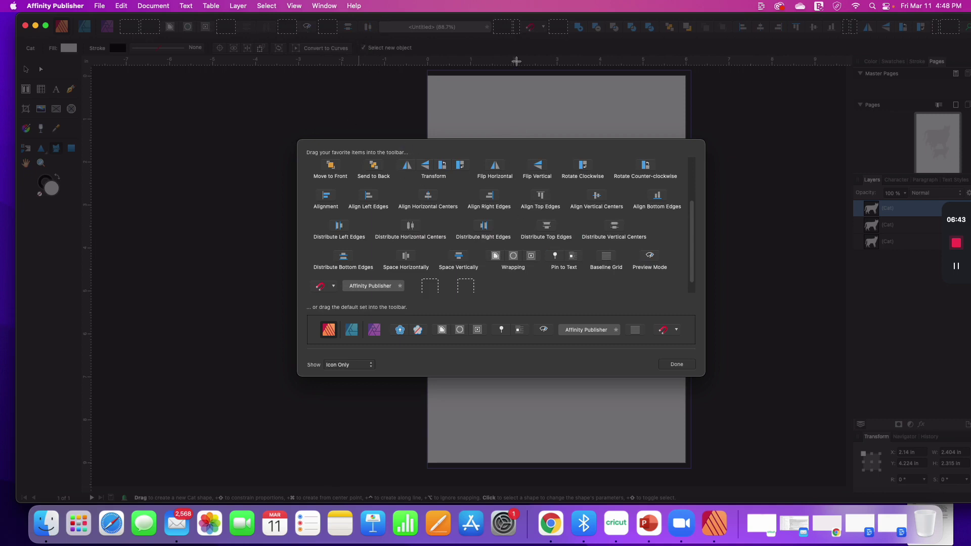
scroll(583, 278, down, 1)
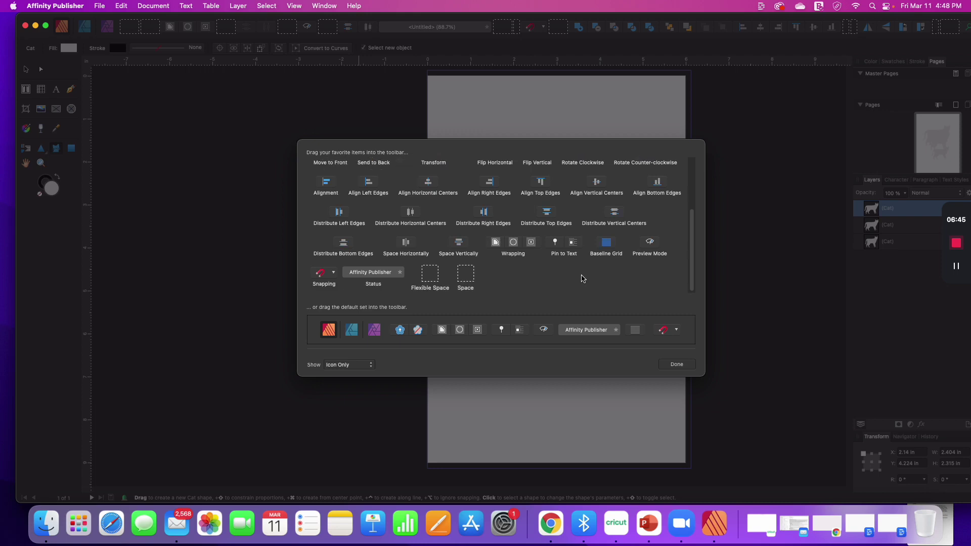
scroll(584, 279, up, 5)
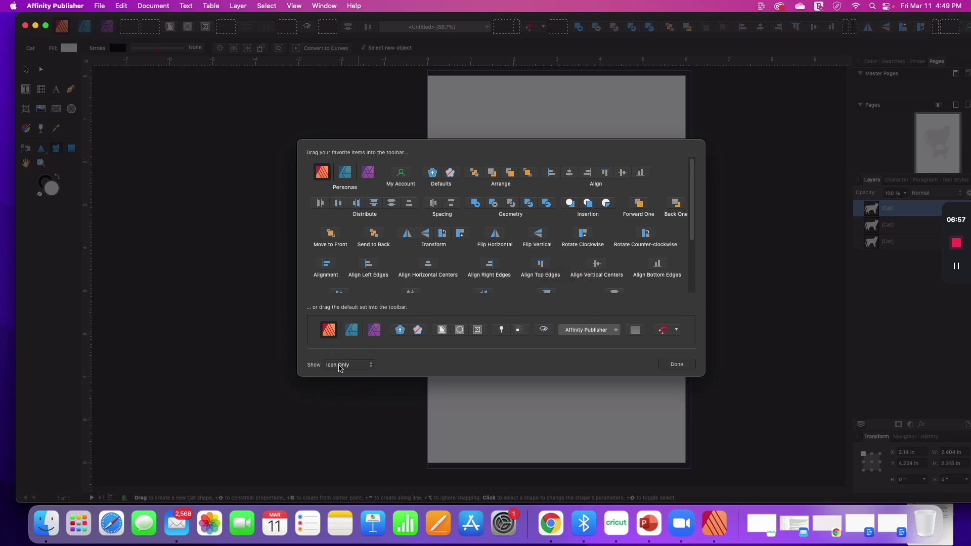
Set toolbar items to show Icon and Text, and finish with Done
click(340, 365)
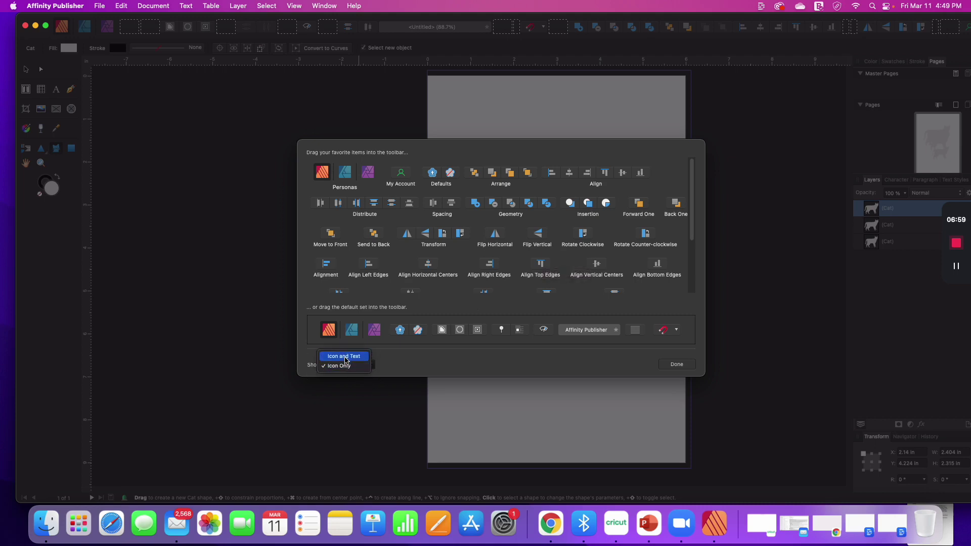
click(345, 356)
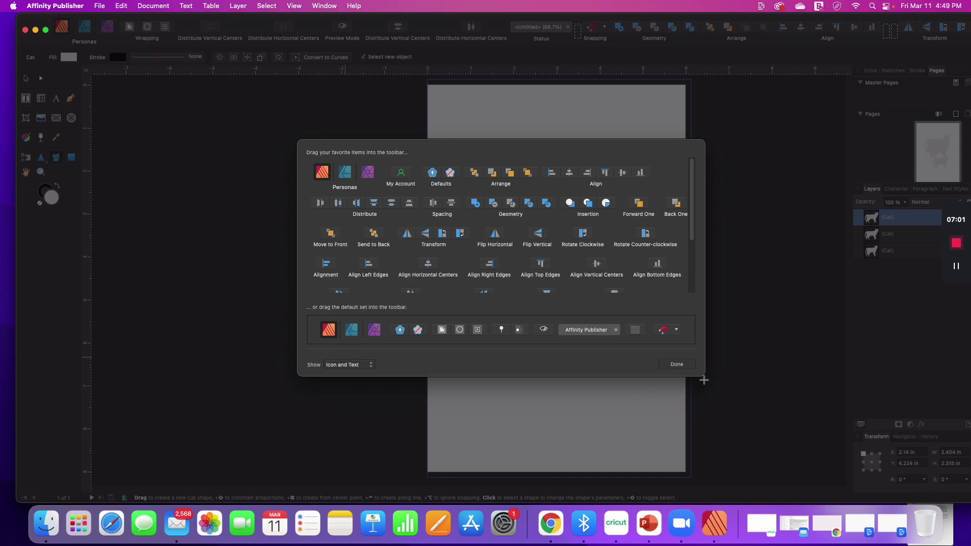
click(678, 366)
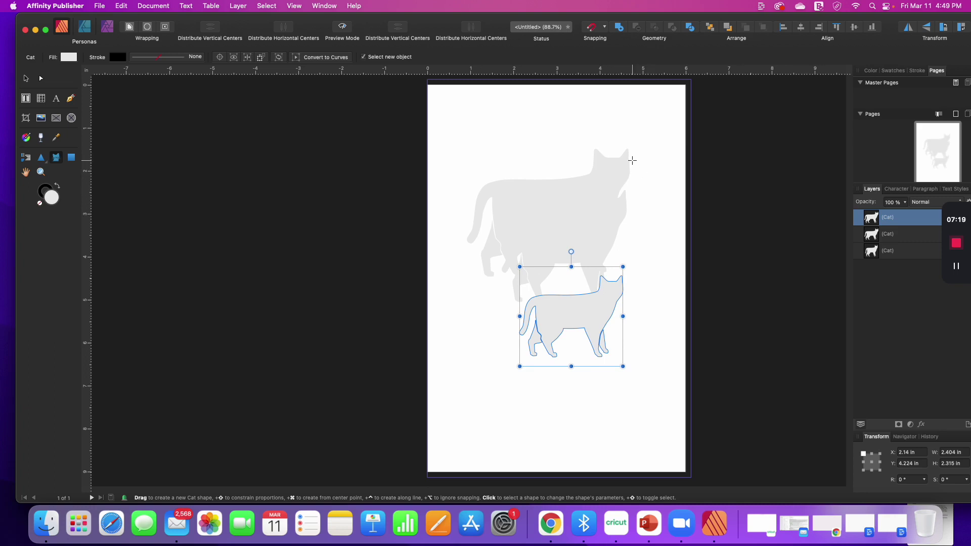
Save the current workspace as a new studio preset named 'Test Preset'
click(295, 6)
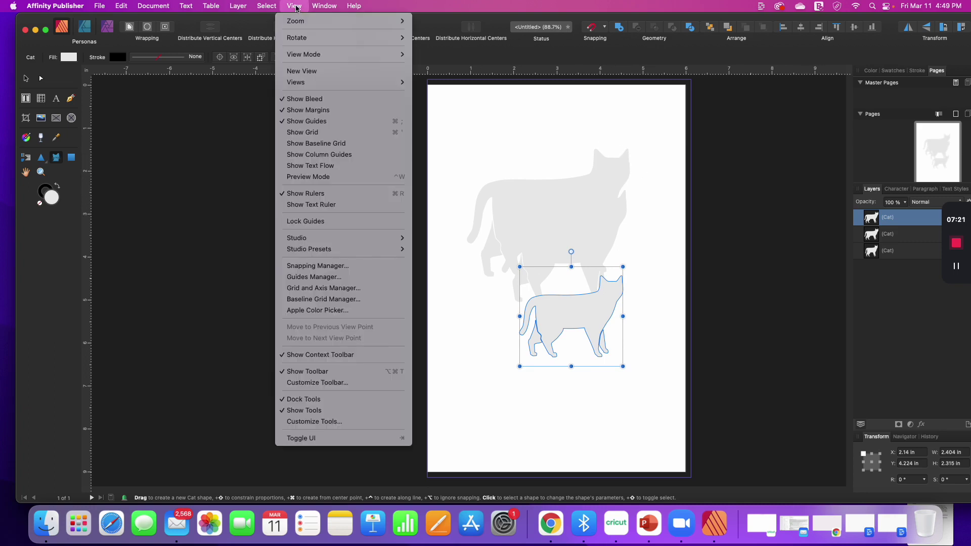
mouse_move(319, 253)
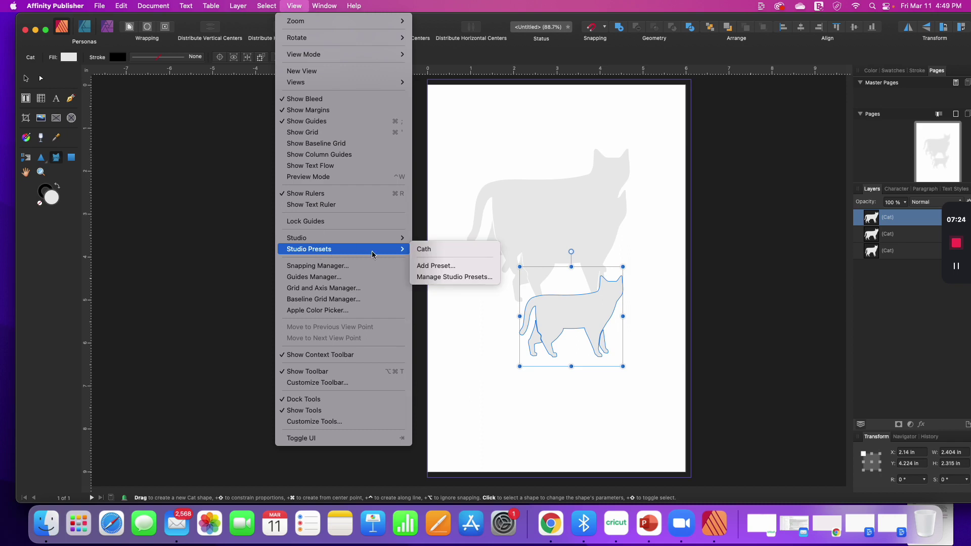
click(435, 265)
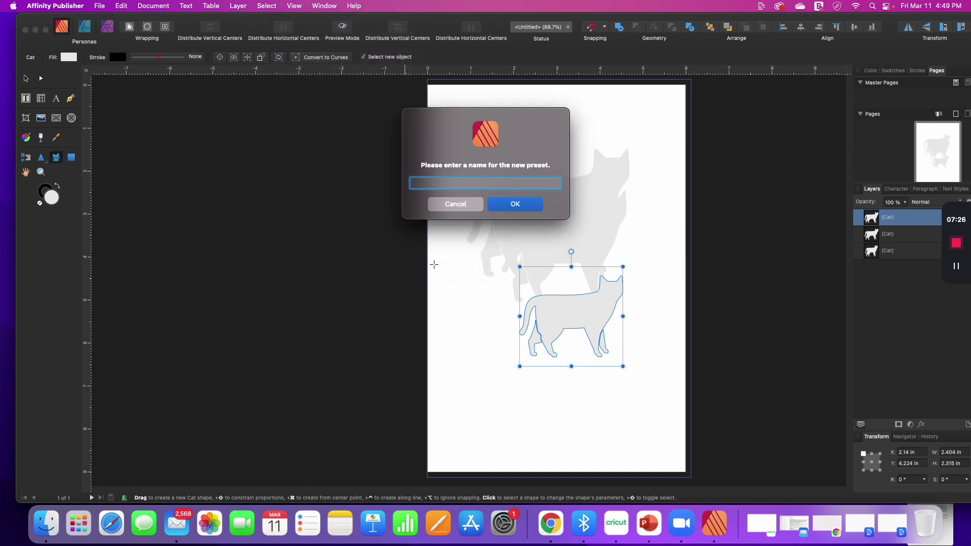
text(Test Preset)
click(507, 205)
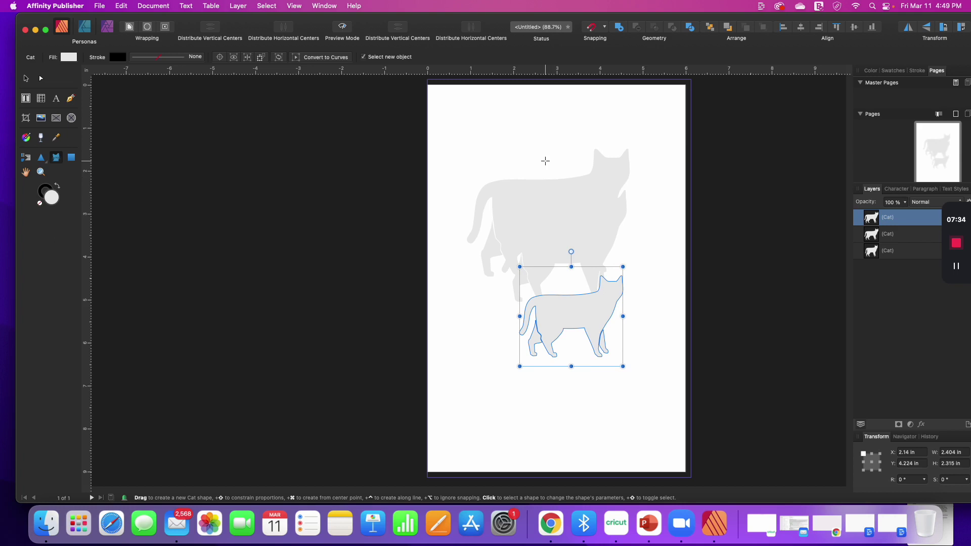
Apply the Test Preset studio preset from View > Studio Presets
click(294, 5)
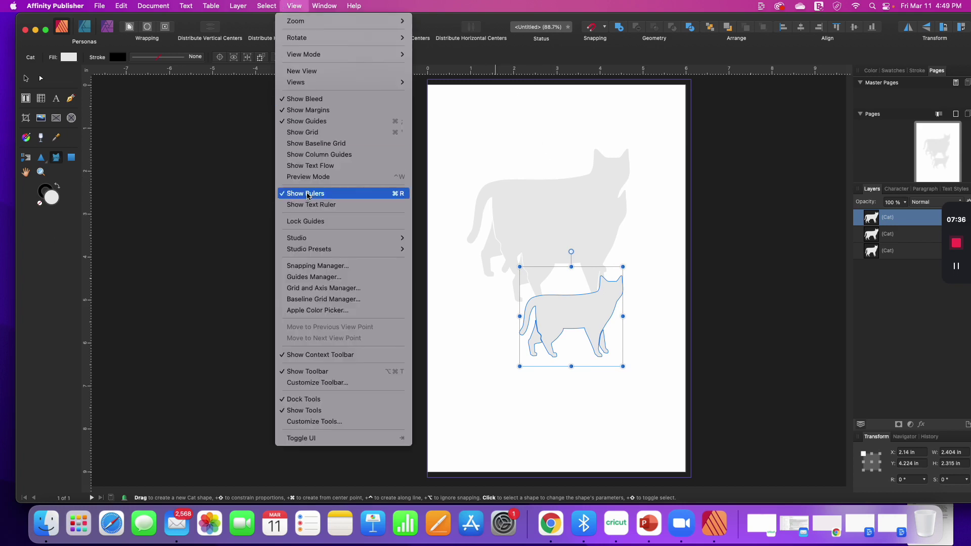
mouse_move(309, 249)
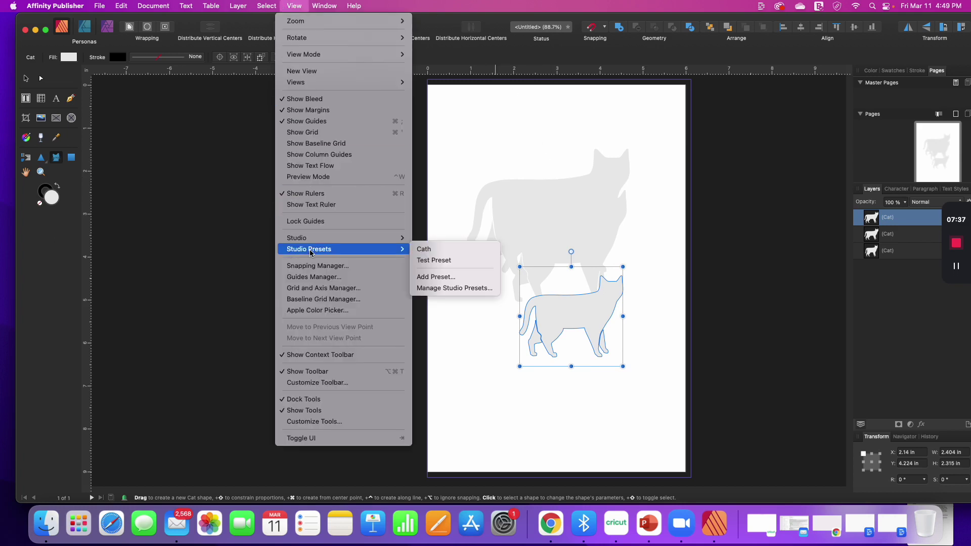
click(424, 260)
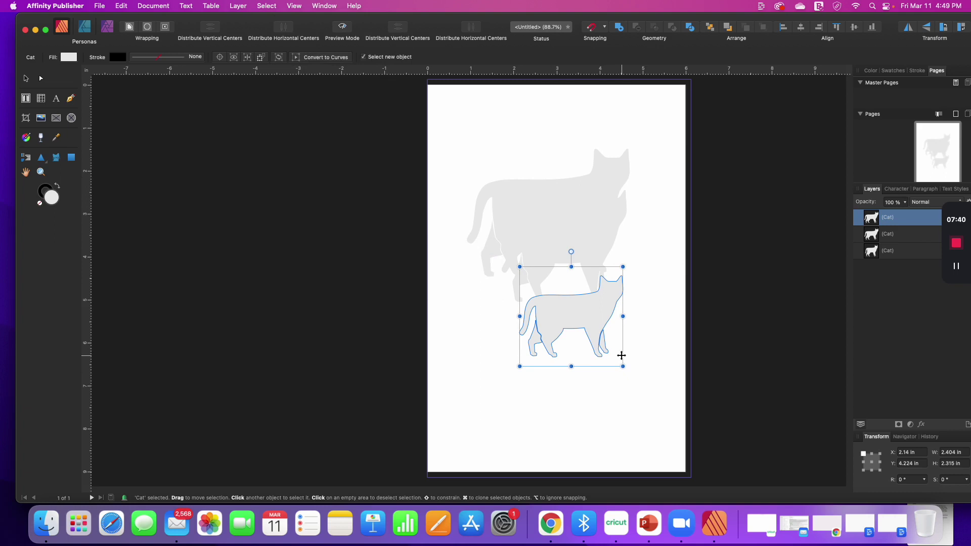